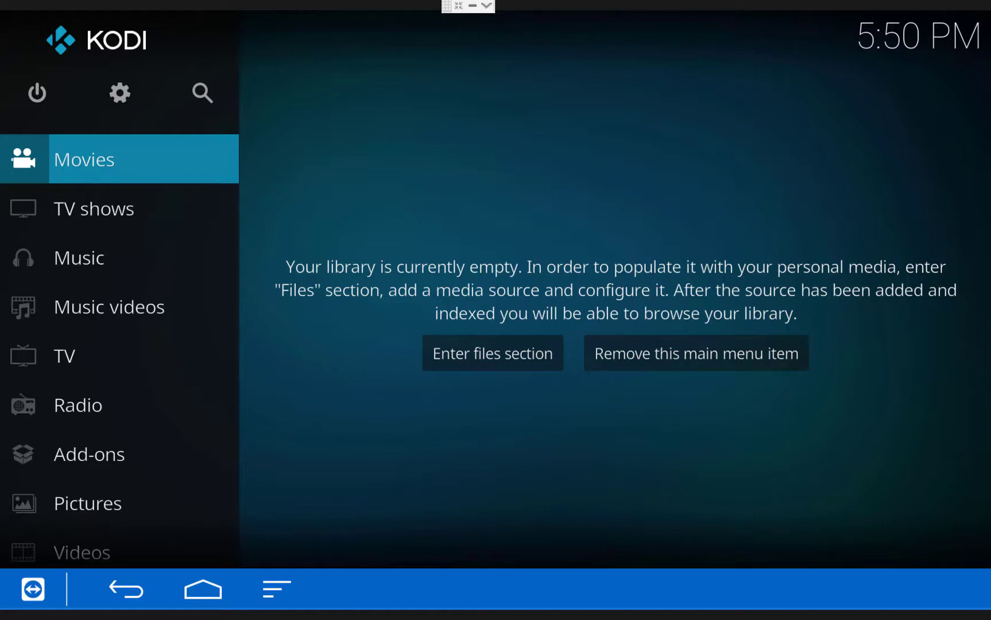
# Go from the home screen into Settings > Interface settings.
pyautogui.press('Up')
pyautogui.press('Right')
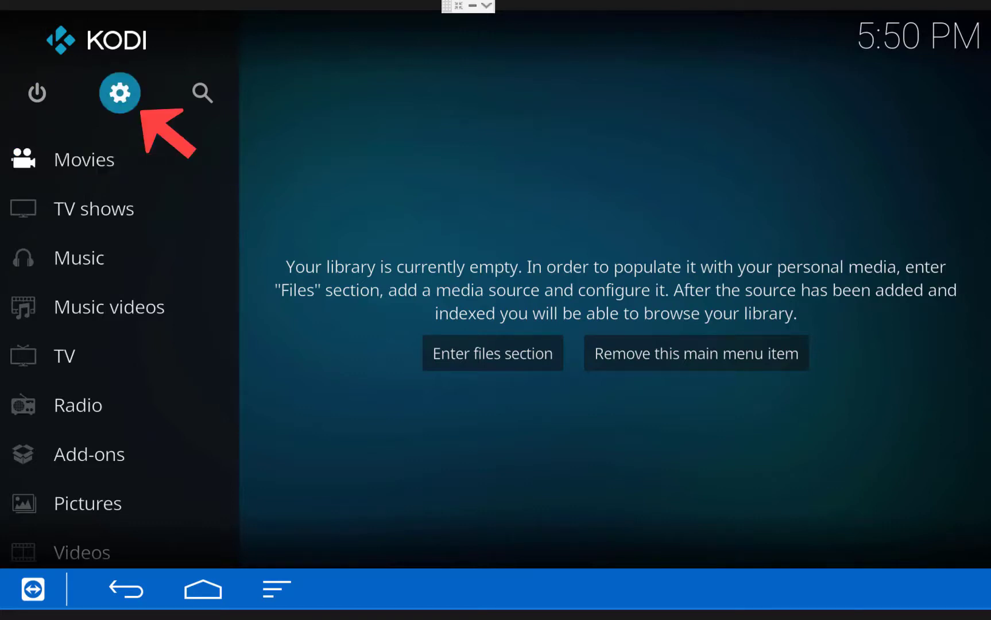
pyautogui.press('Return')
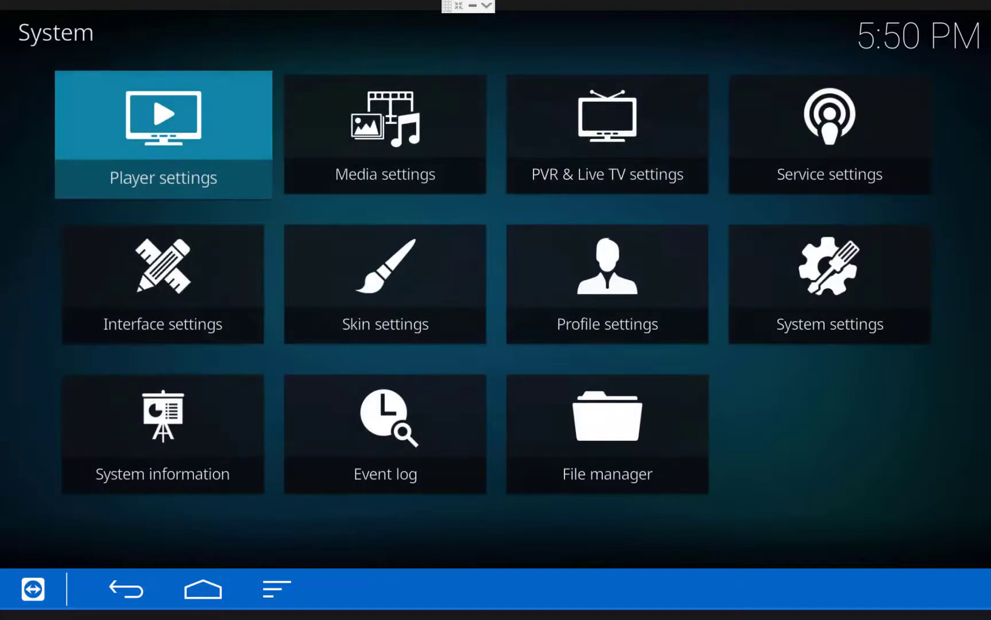
pyautogui.press('Down')
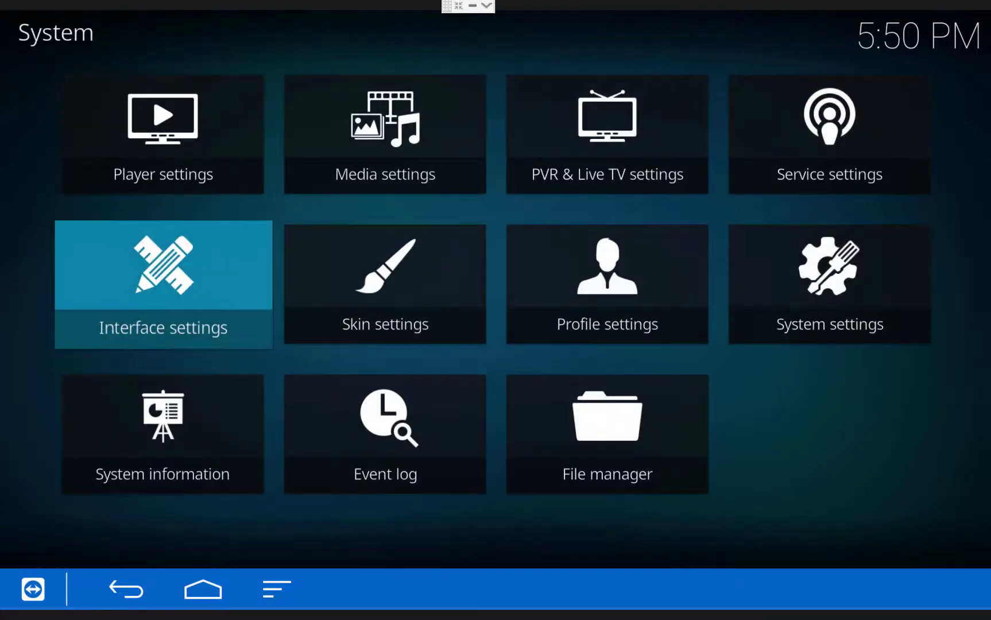
pyautogui.press('Return')
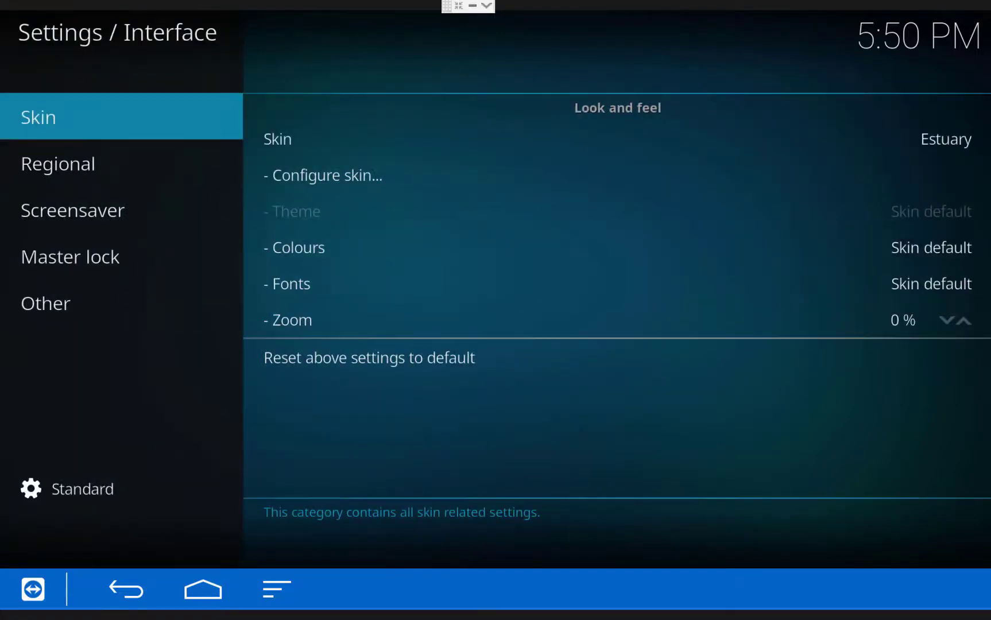
# Open the installed skins list (Estouchy, Estuary) and highlight Get more....
pyautogui.press('Right')
pyautogui.press('Return')
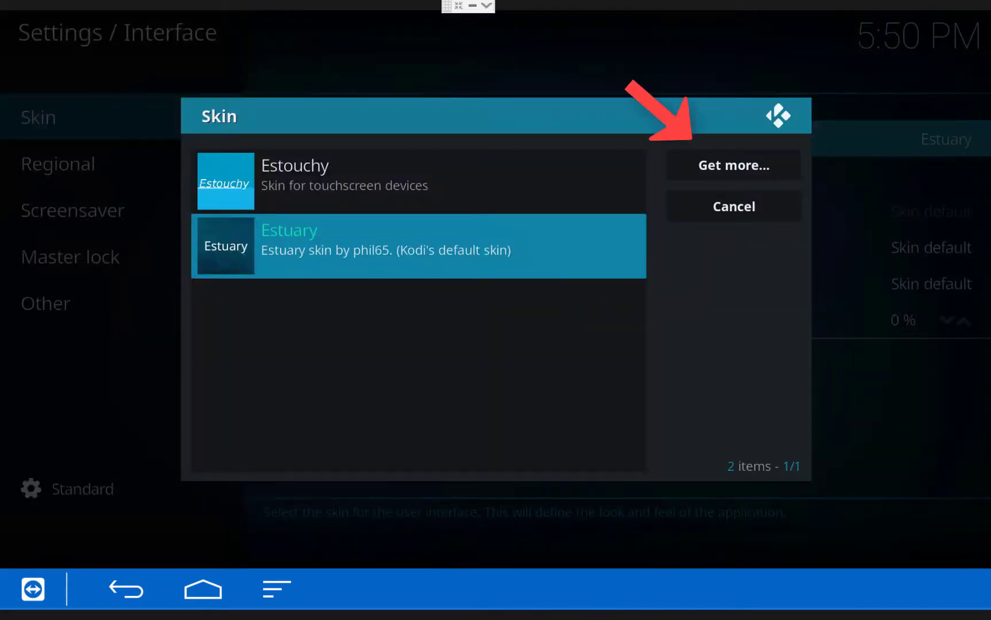
pyautogui.press('Up')
pyautogui.press('Right')
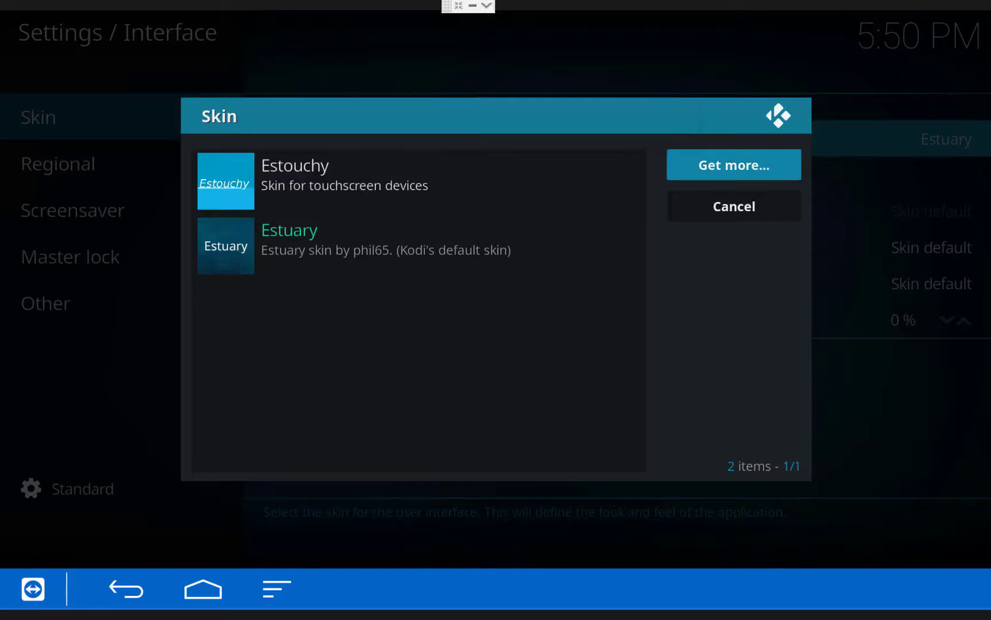
# Install the Confluence skin from the downloadable skins catalogue.
pyautogui.press('Return')
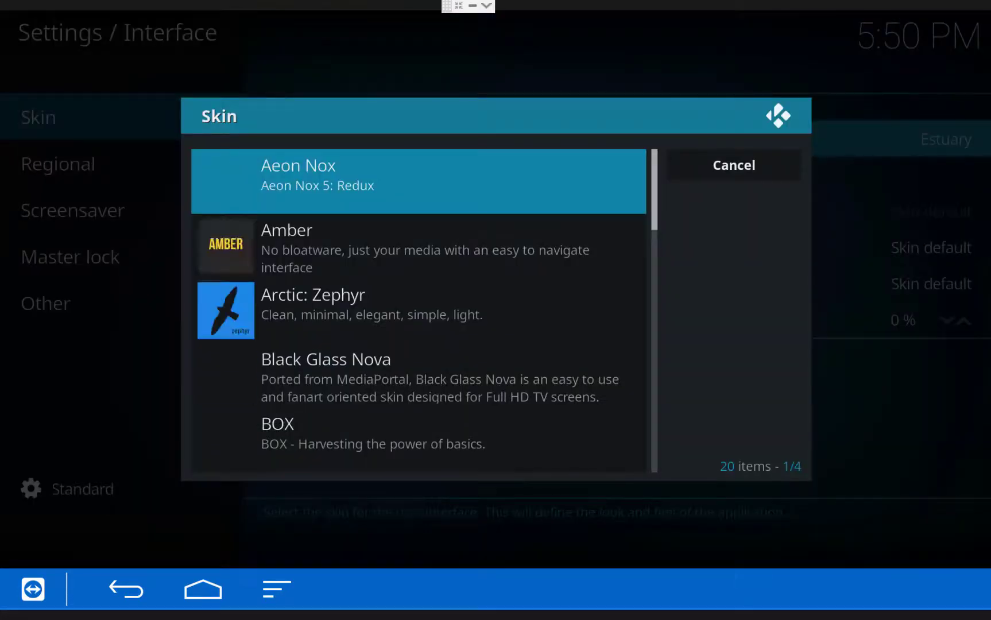
pyautogui.press('Down')
pyautogui.press('Down')
pyautogui.press('Down')
pyautogui.press('Down')
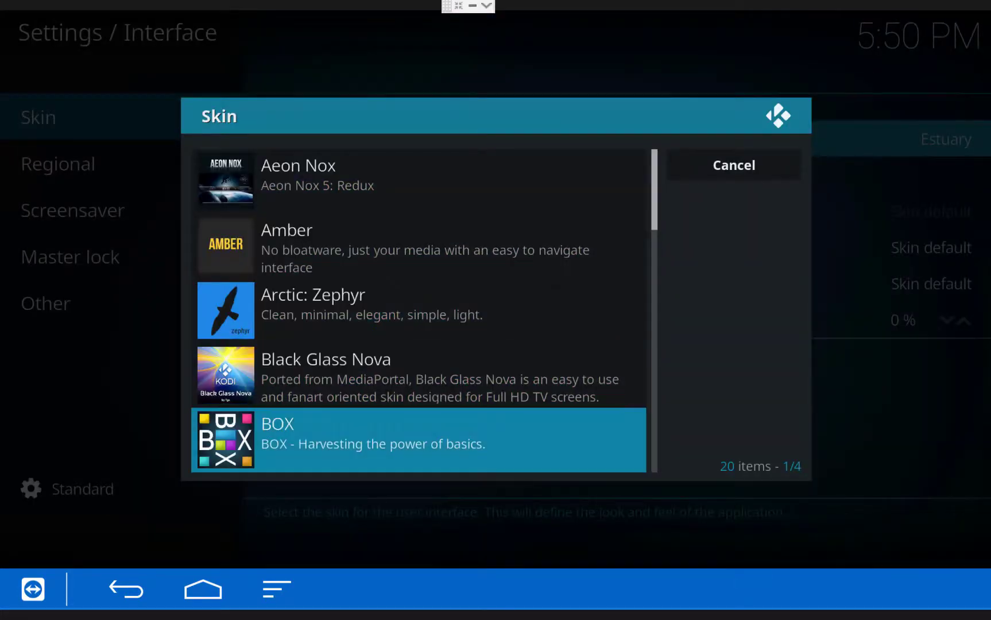
pyautogui.press('Down')
pyautogui.press('Down')
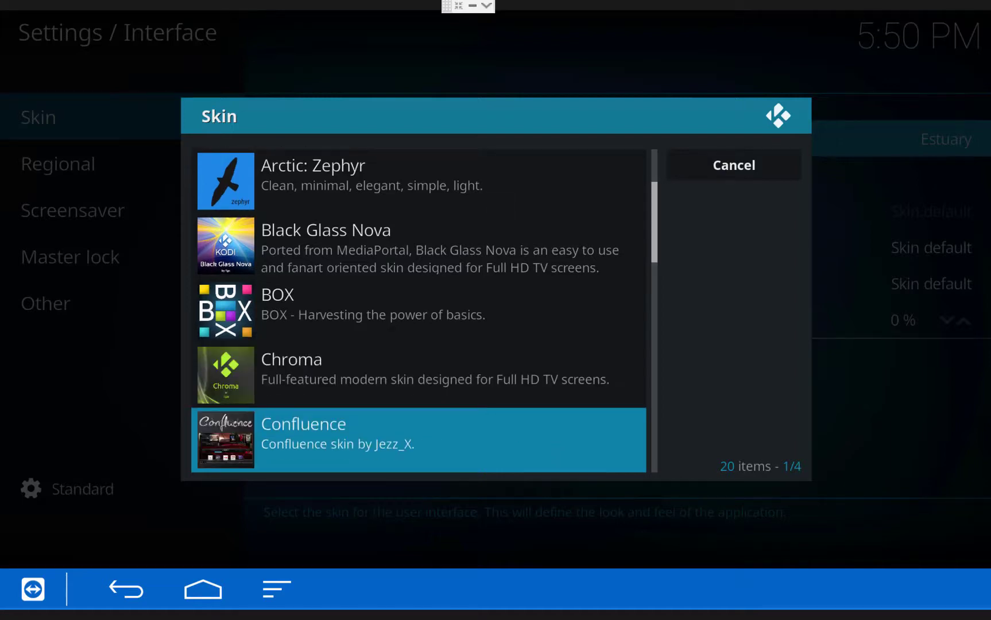
pyautogui.press('Return')
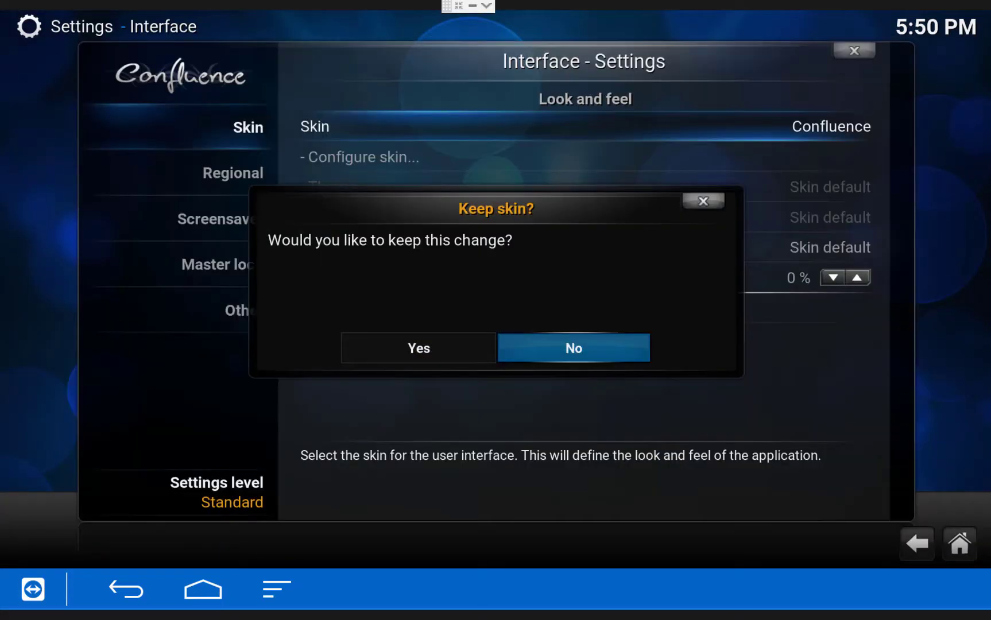
# Keep Confluence as the skin, then browse its horizontal home menu back to VIDEOS.
pyautogui.press('Left')
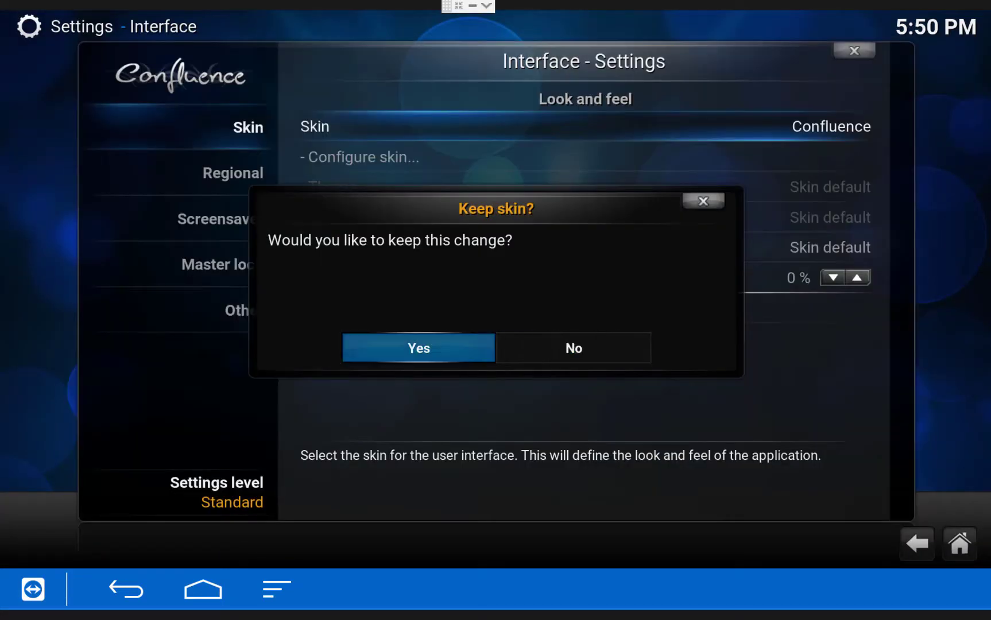
pyautogui.press('Return')
pyautogui.press('Escape')
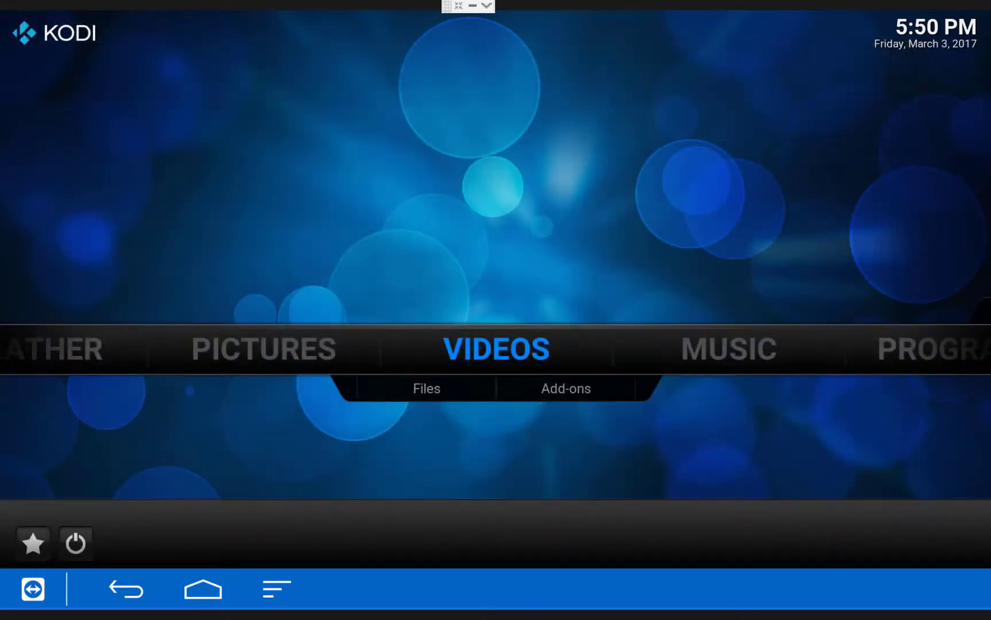
pyautogui.press('Right')
pyautogui.press('Right')
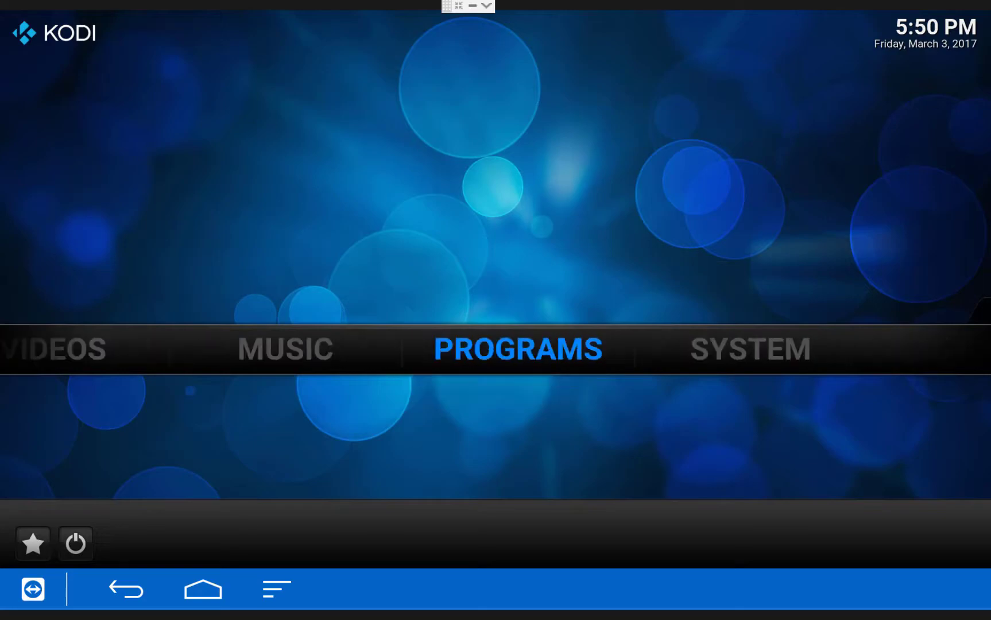
pyautogui.press('Left')
pyautogui.press('Left')
pyautogui.press('Left')
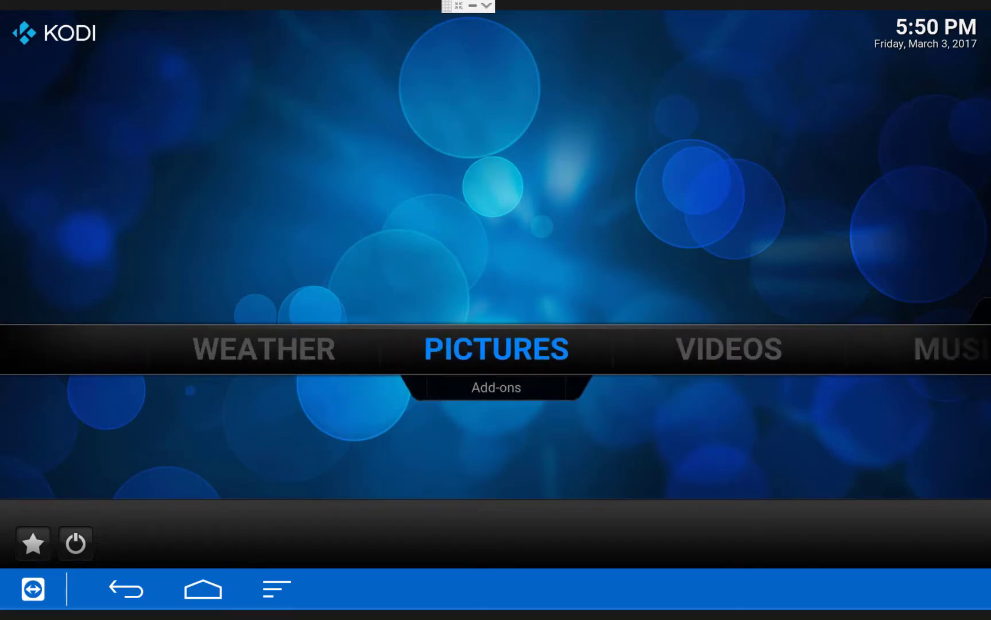
pyautogui.press('Right')
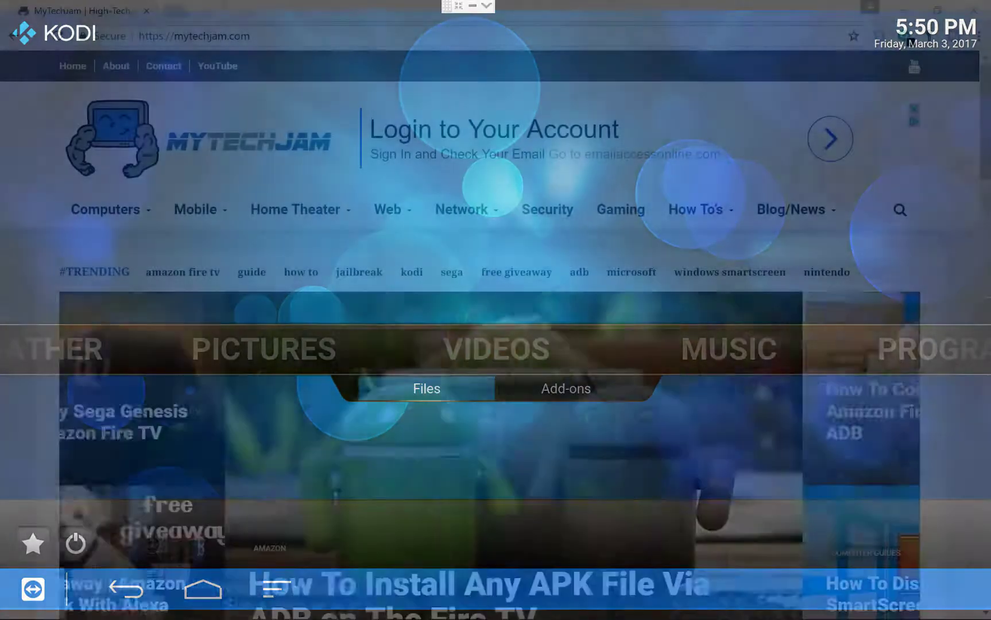